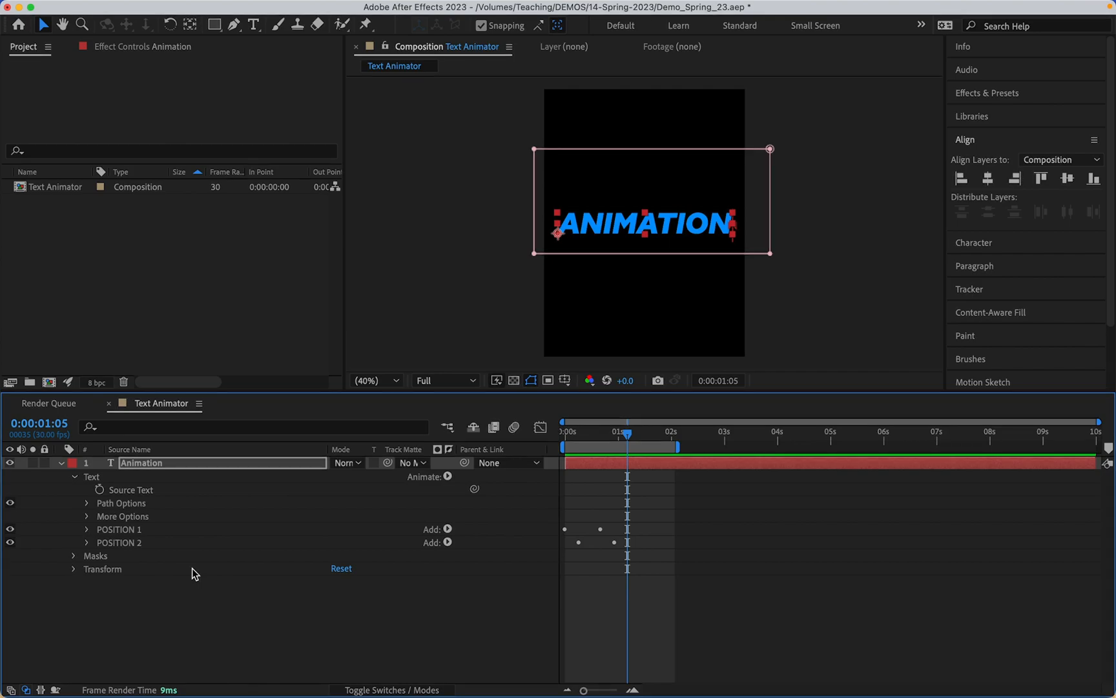
Step: Add an Opacity animator to the Animation text layer and set its opacity to 0%
{"action": "left_click", "coordinate": [108, 481]}
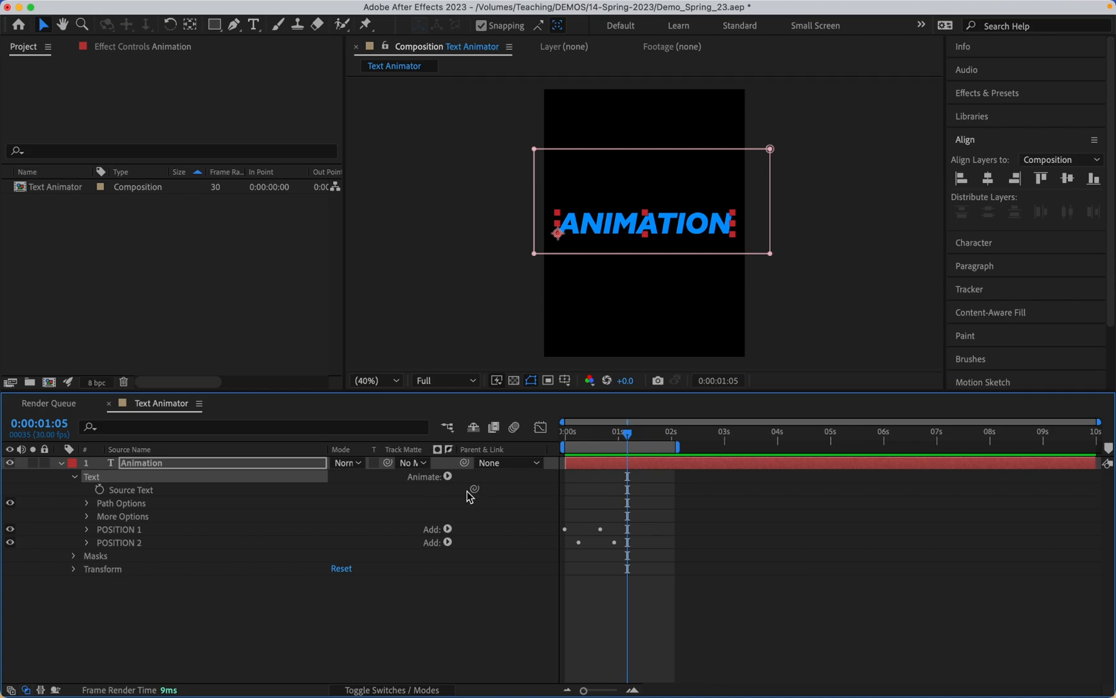
{"action": "left_click", "coordinate": [447, 478]}
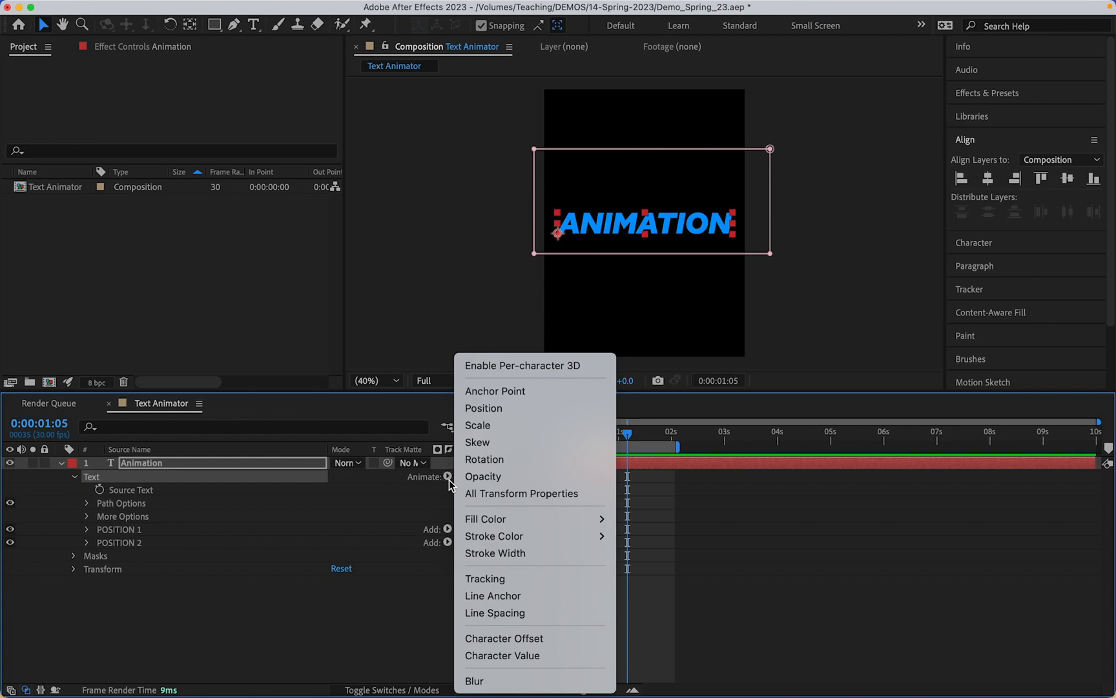
{"action": "left_click", "coordinate": [469, 477]}
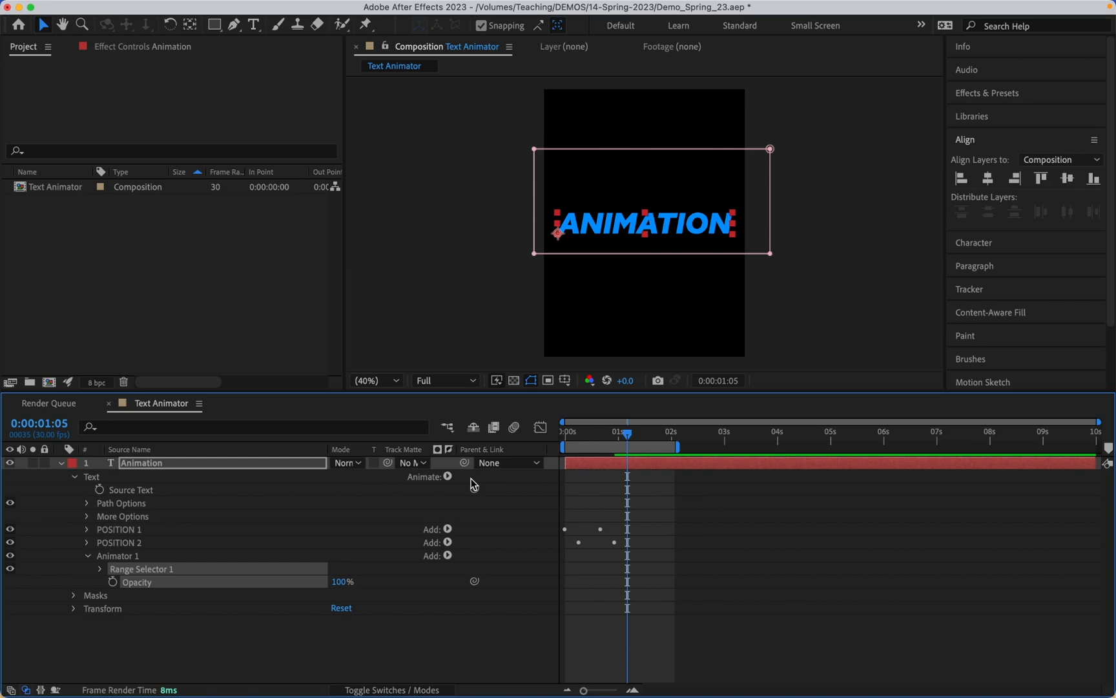
{"action": "left_click_drag", "start_coordinate": [340, 582], "coordinate": [213, 579]}
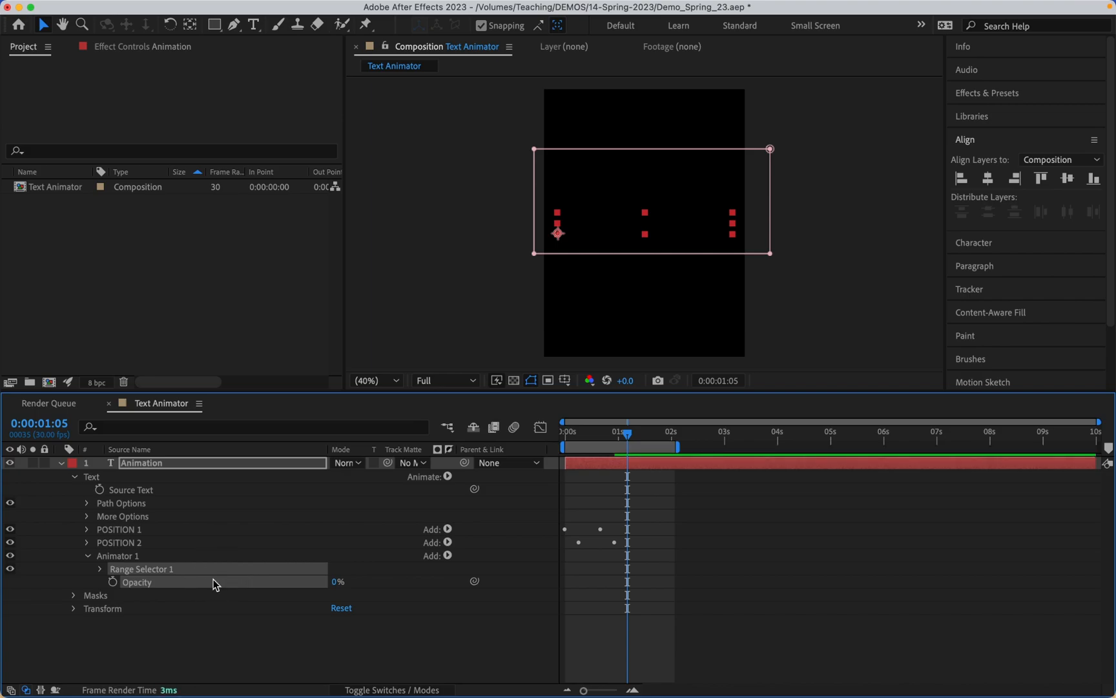
Step: Keyframe the new animator's range selector Start at 100% at 0:00:03:15, extending the work area to about 5.5 seconds
{"action": "left_click", "coordinate": [100, 569]}
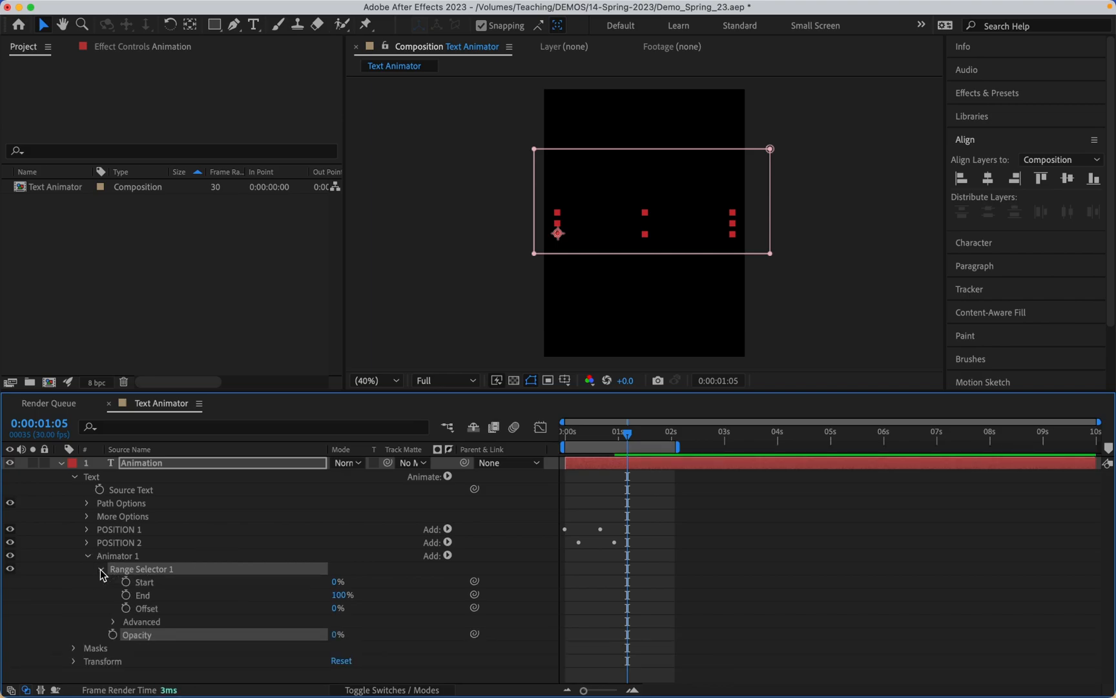
{"action": "left_click_drag", "start_coordinate": [337, 582], "coordinate": [438, 575]}
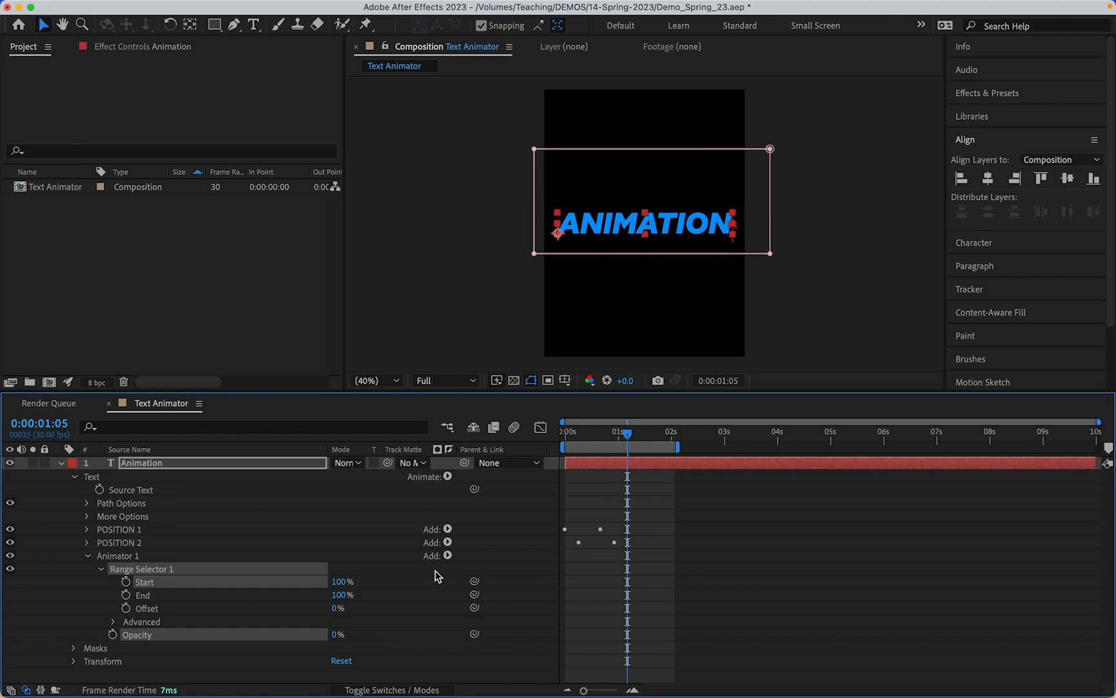
{"action": "left_click_drag", "start_coordinate": [626, 435], "coordinate": [755, 437]}
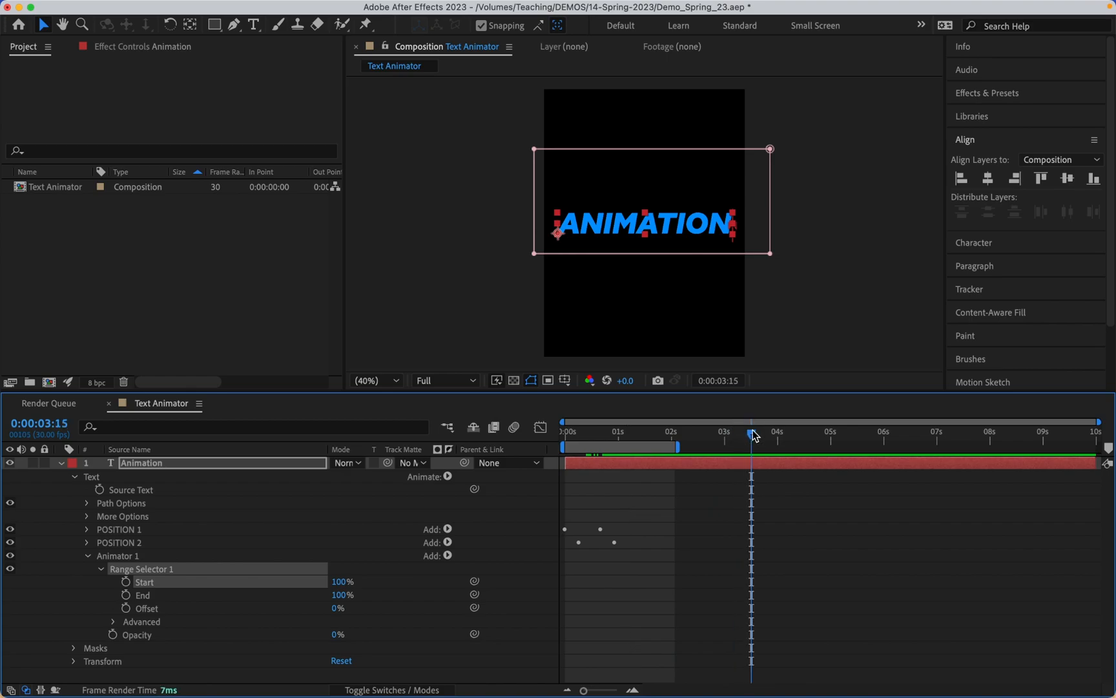
{"action": "left_click_drag", "start_coordinate": [677, 447], "coordinate": [860, 447]}
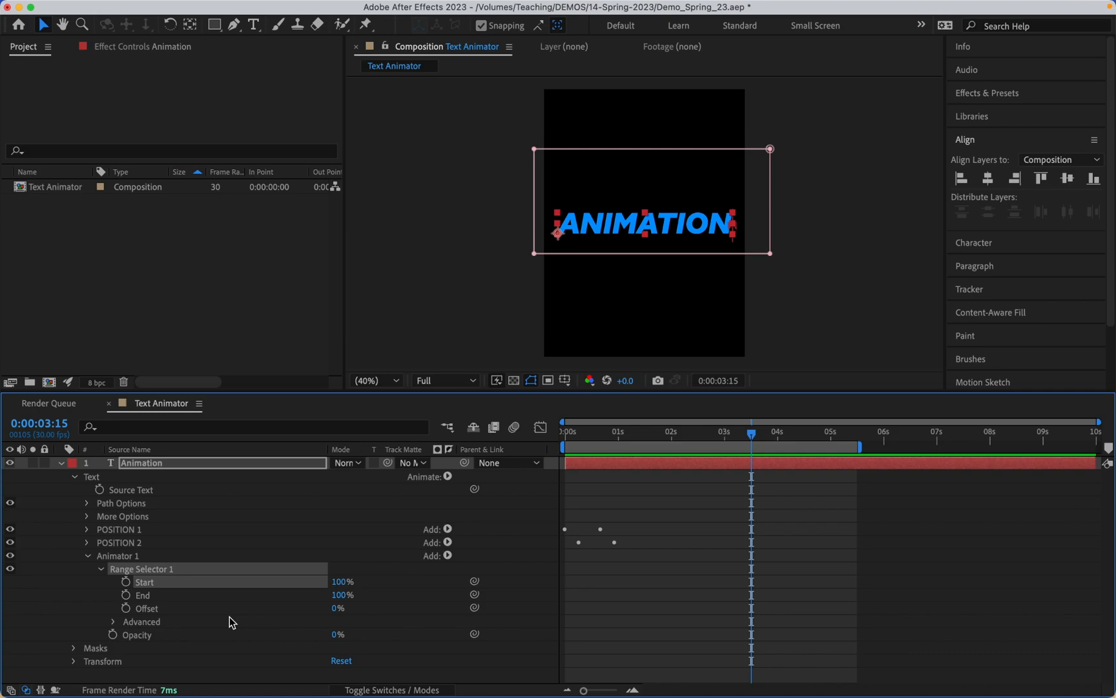
{"action": "left_click", "coordinate": [126, 582]}
Step: Go to 0:00:04:00 and set the range selector's Start to 0%
{"action": "left_click", "coordinate": [718, 380]}
{"action": "key", "text": "Right"}
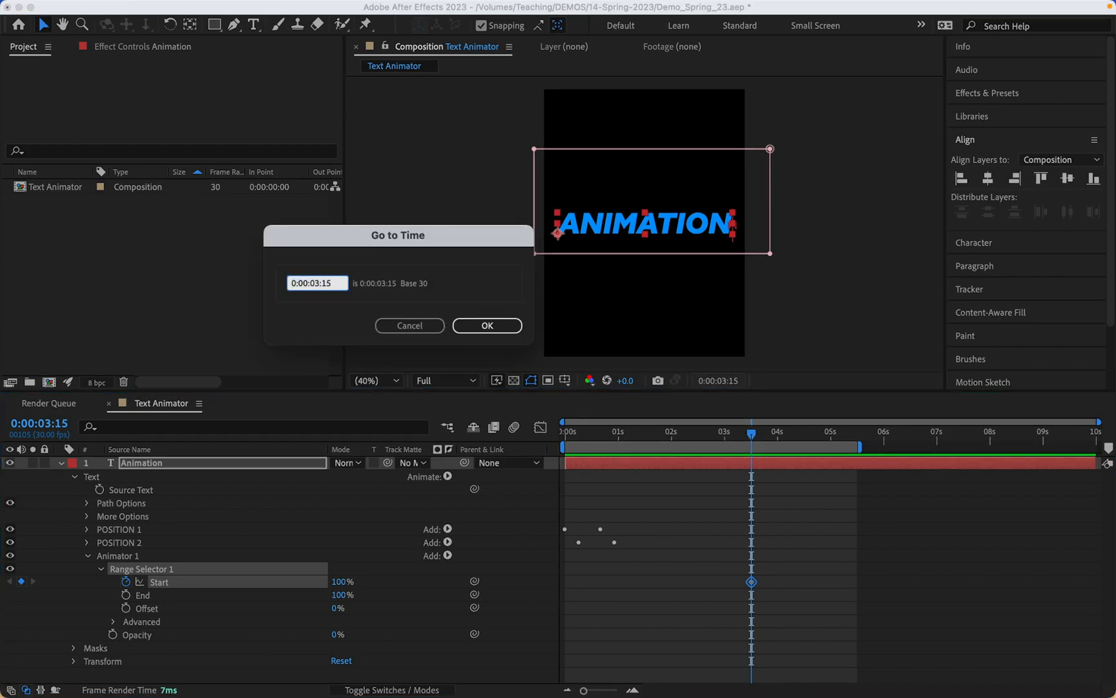
{"action": "key", "text": "BackSpace"}
{"action": "key", "text": "BackSpace"}
{"action": "type", "text": "00"}
{"action": "key", "text": "Left"}
{"action": "key", "text": "Left"}
{"action": "key", "text": "BackSpace"}
{"action": "type", "text": "4"}
{"action": "key", "text": "Return"}
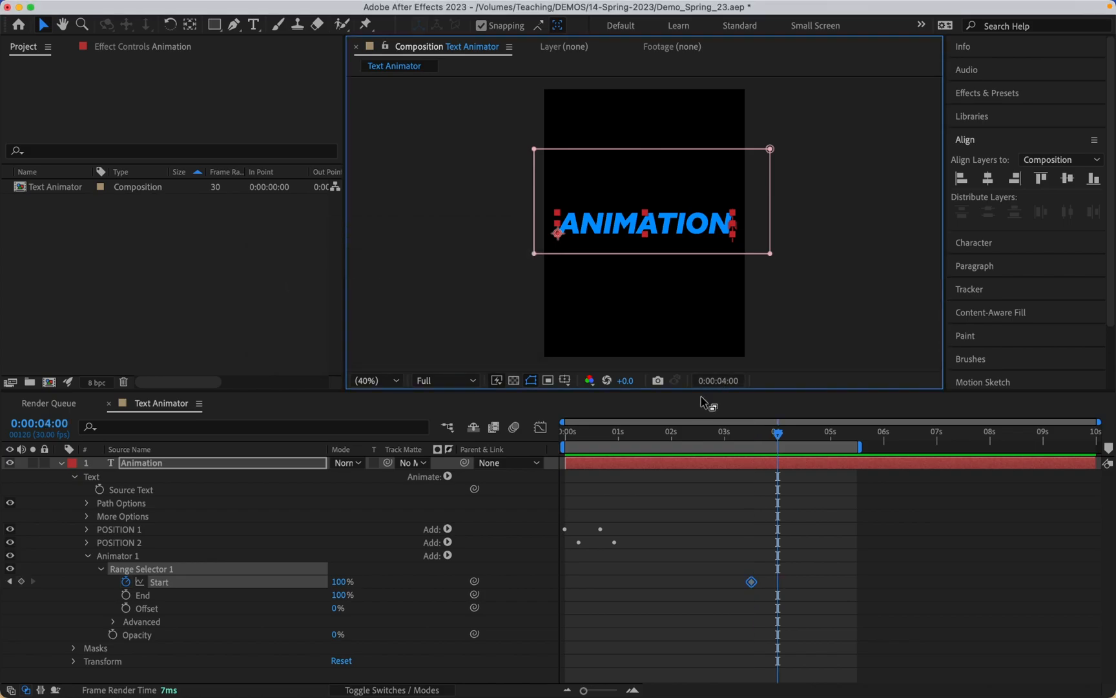
{"action": "left_click_drag", "start_coordinate": [339, 582], "coordinate": [243, 585]}
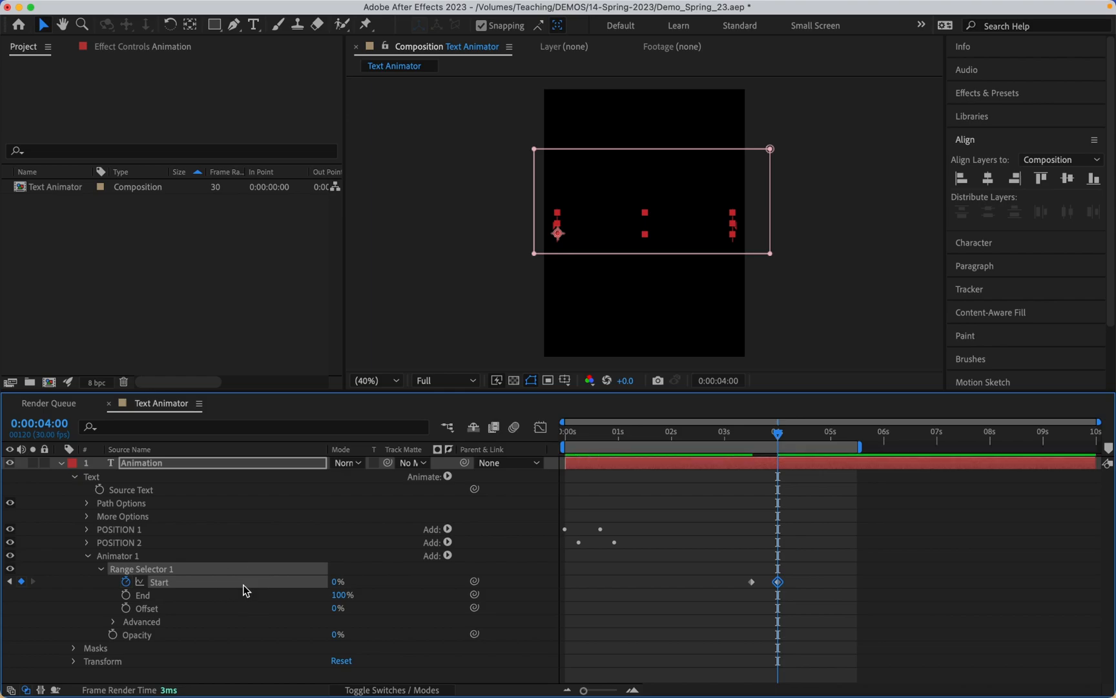
Step: Apply Easy Ease to both Start keyframes of the opacity animator
{"action": "left_click", "coordinate": [228, 594]}
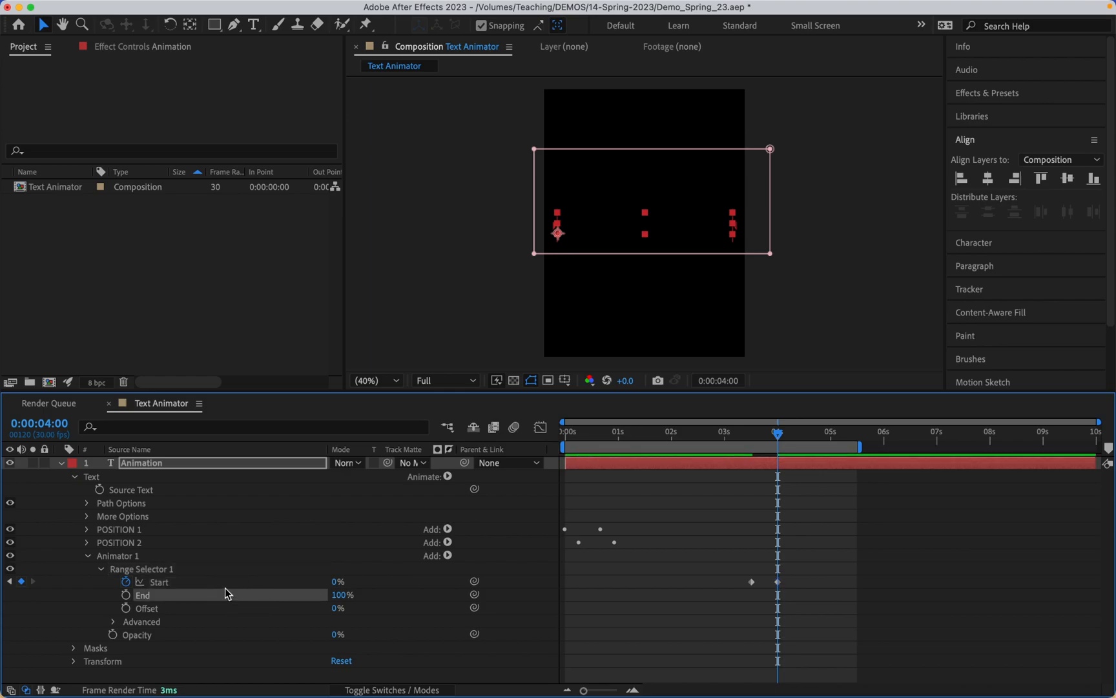
{"action": "left_click", "coordinate": [219, 578]}
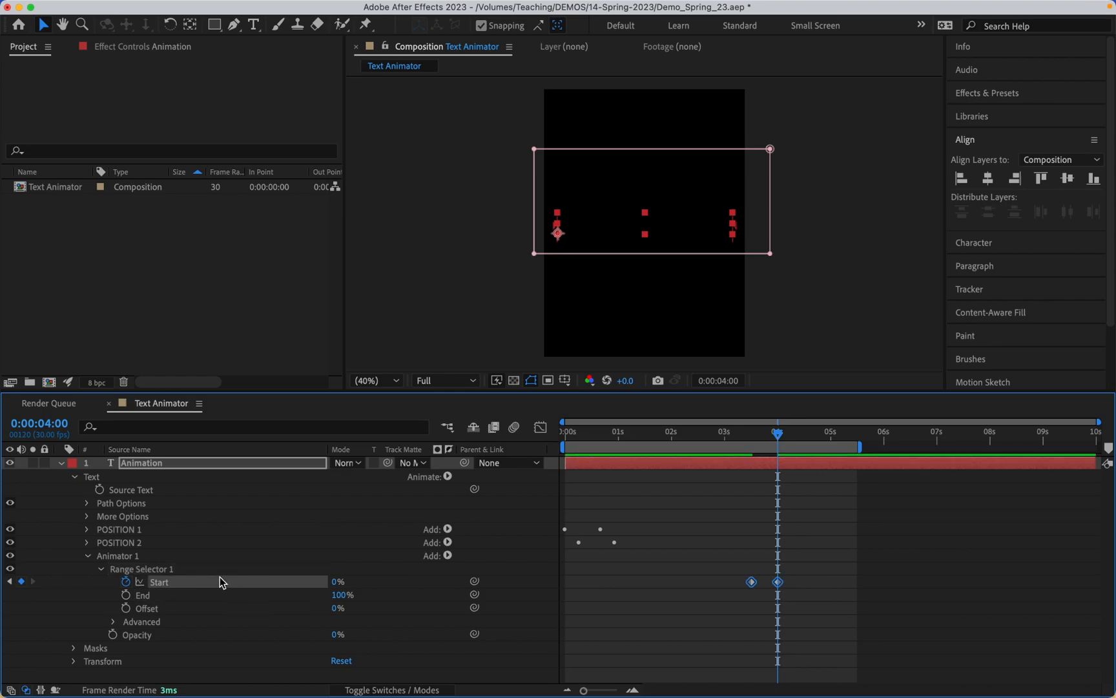
{"action": "key", "text": "F9"}
Step: Preview the text animation from the beginning of the composition through the fade-out
{"action": "left_click_drag", "start_coordinate": [562, 433], "coordinate": [413, 437]}
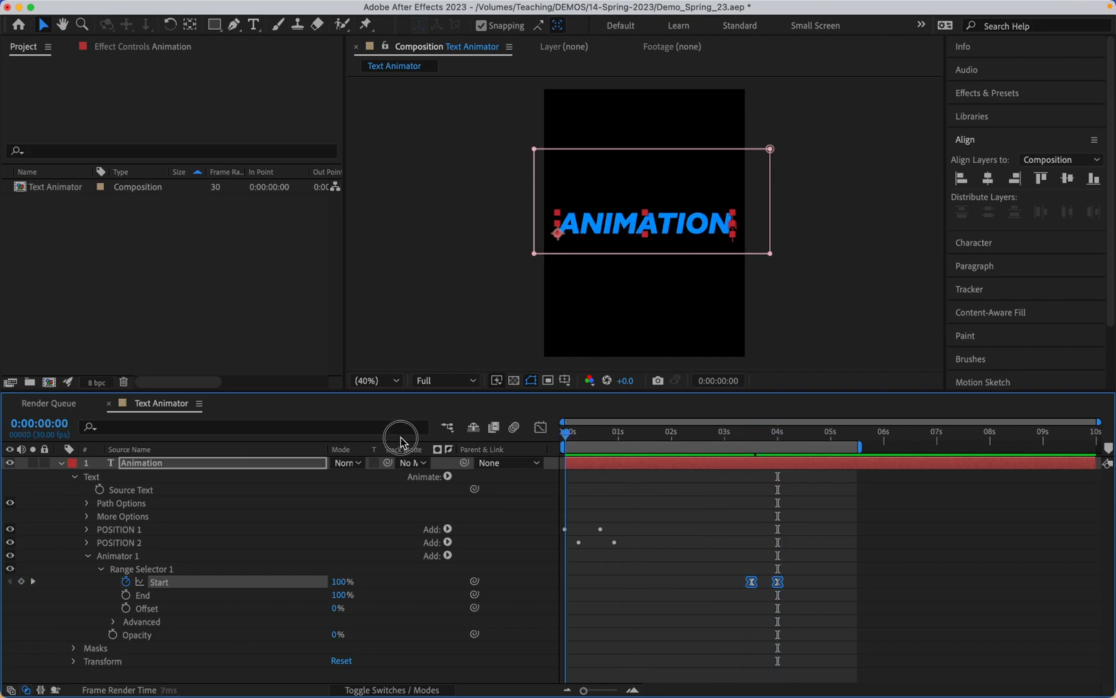
{"action": "key", "text": "space"}
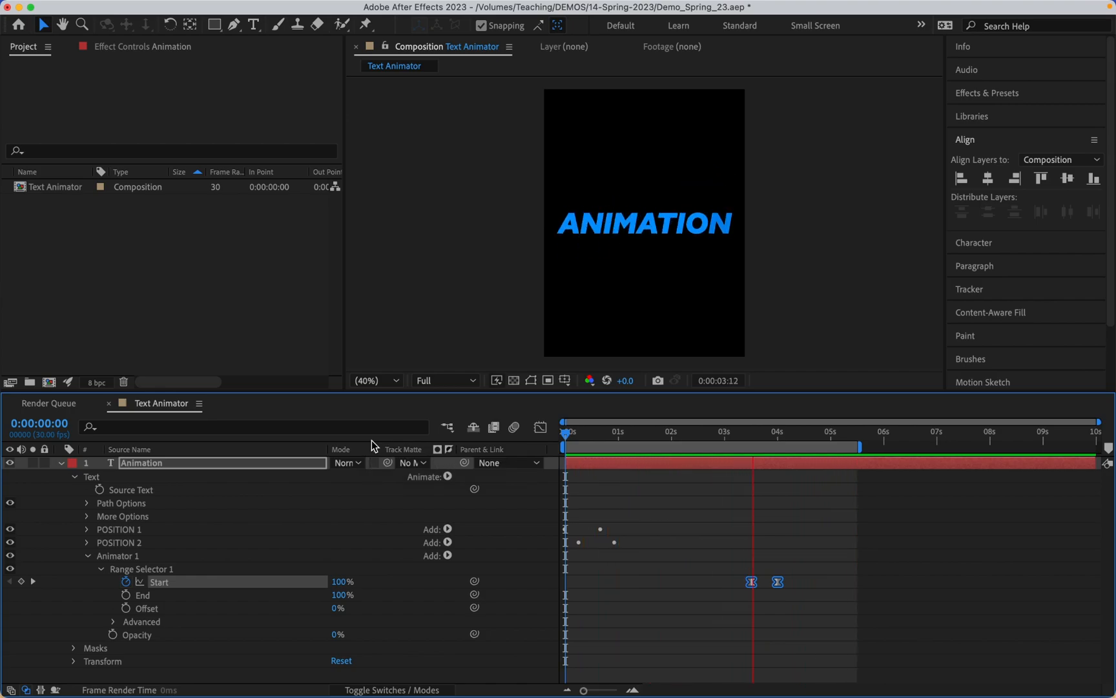
{"action": "key", "text": "space"}
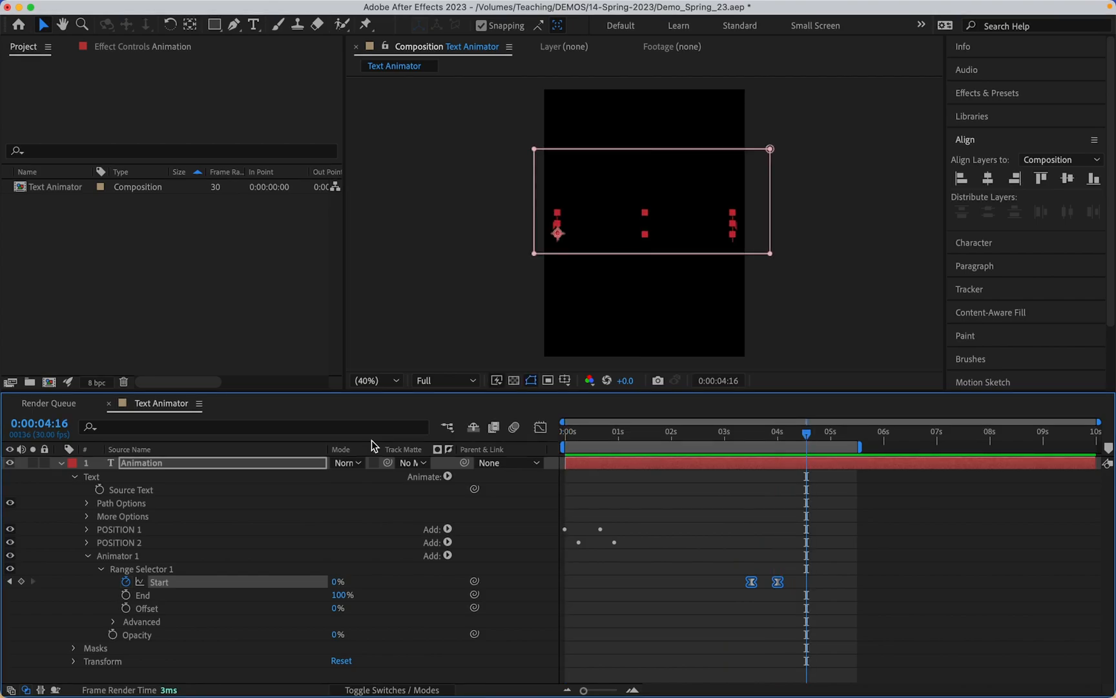
Step: Rename the opacity animator, Animator 1, as Exit
{"action": "left_click", "coordinate": [120, 559]}
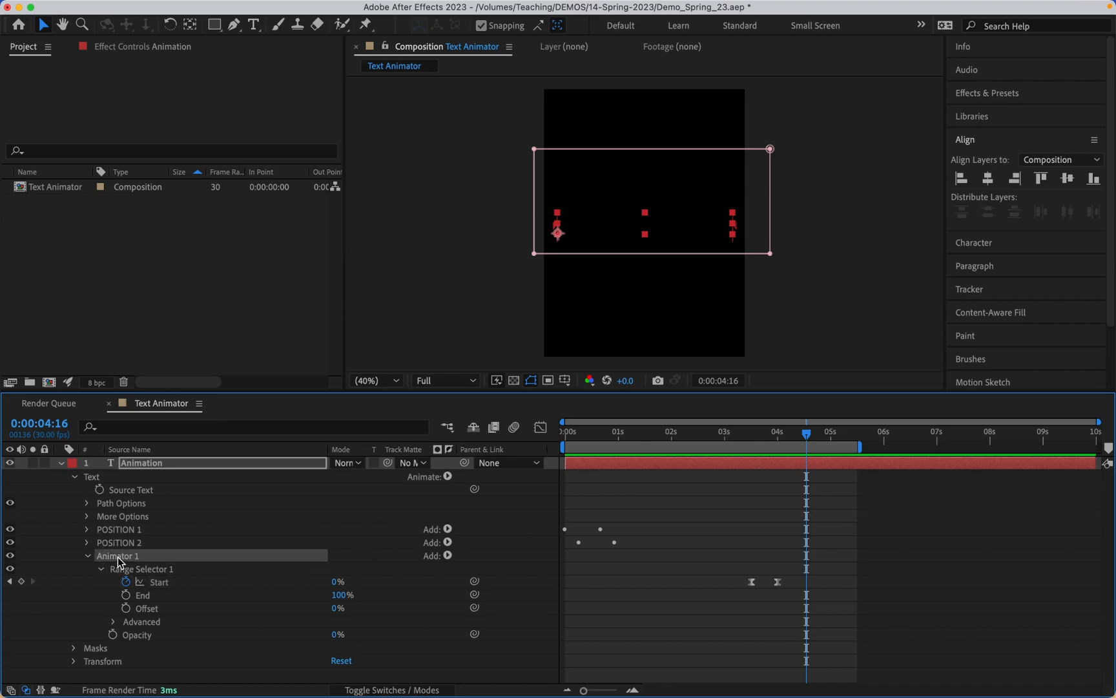
{"action": "key", "text": "Return"}
{"action": "type", "text": "Exit"}
{"action": "key", "text": "Return"}
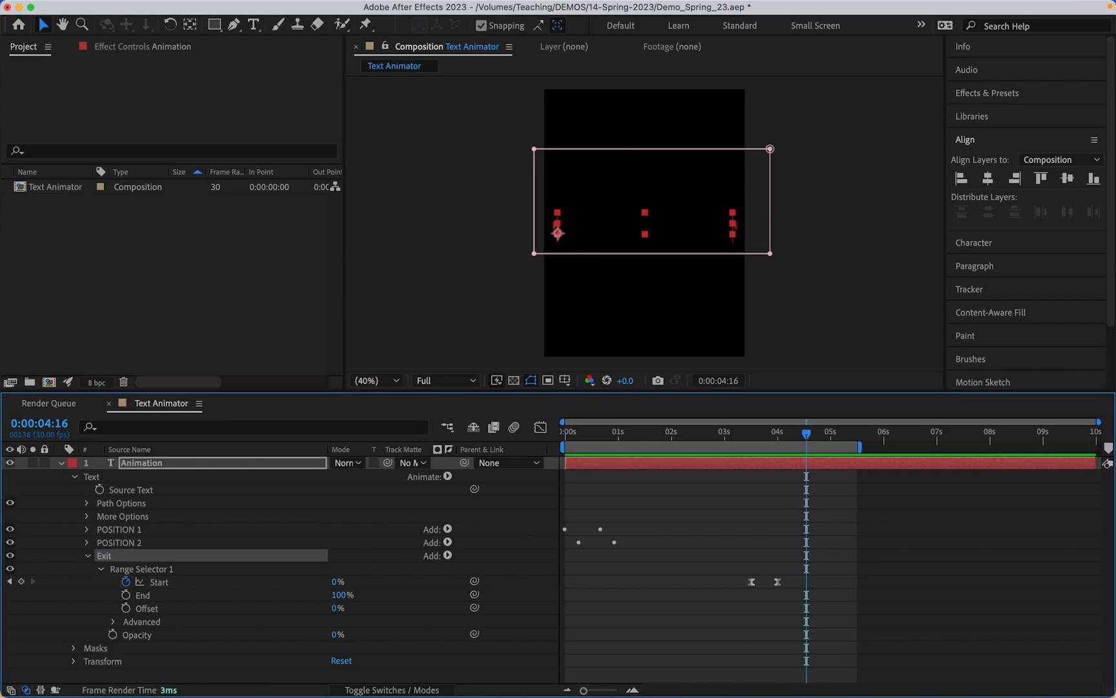
Step: Add a Scale property to the Exit animator and set it to 250%
{"action": "left_click", "coordinate": [447, 556]}
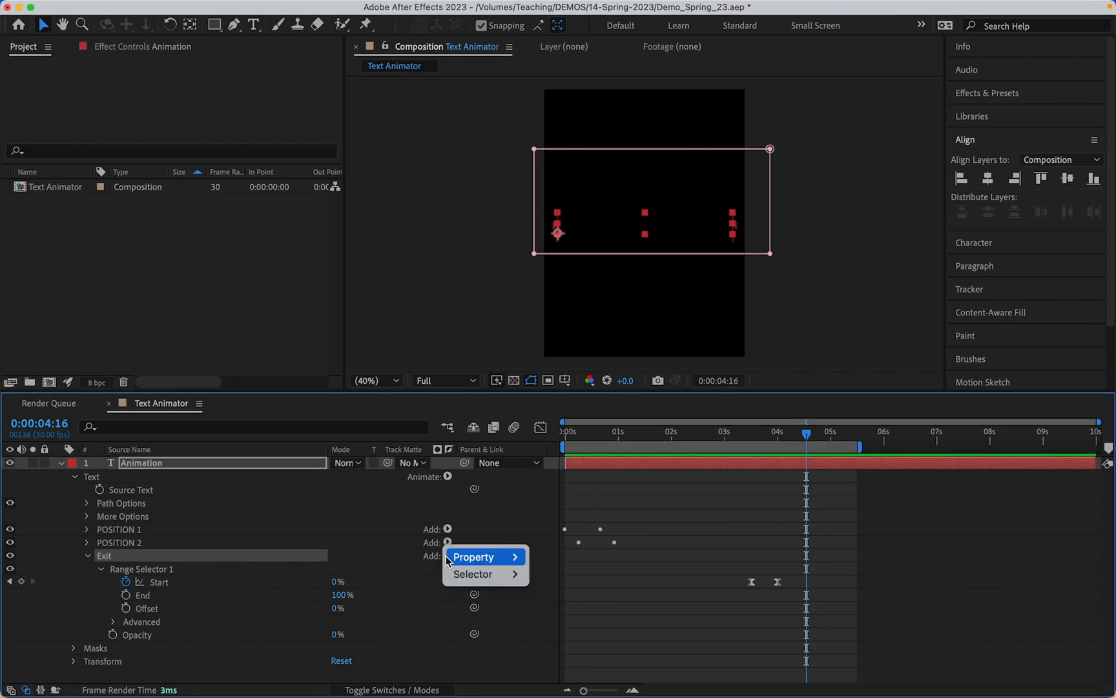
{"action": "mouse_move", "coordinate": [447, 560]}
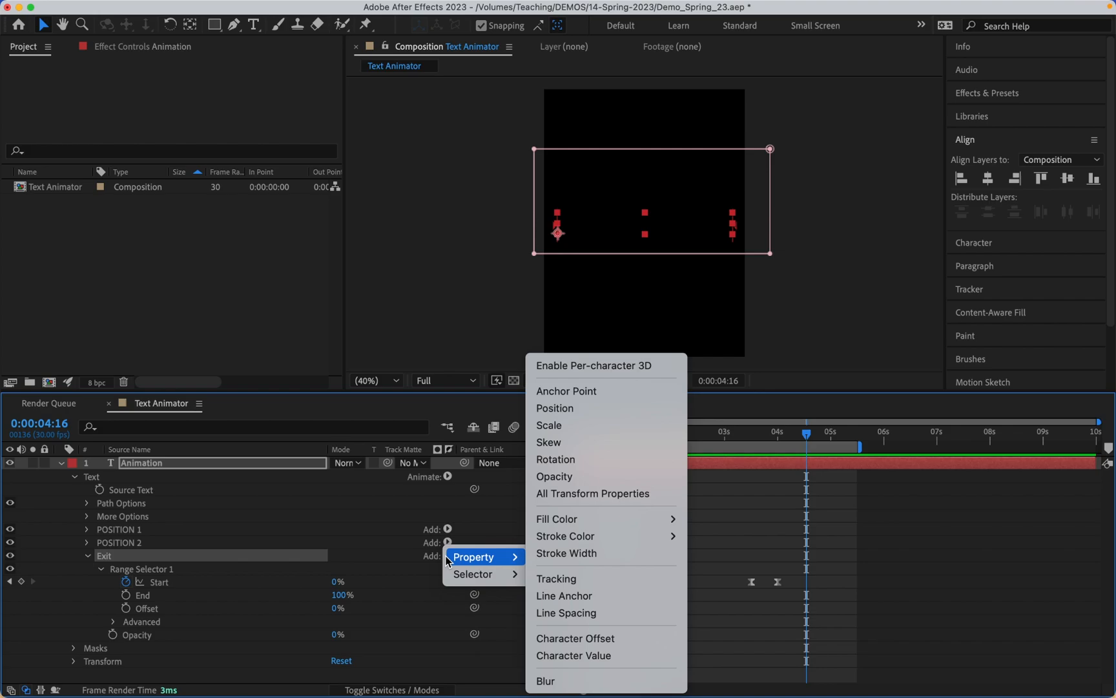
{"action": "left_click", "coordinate": [564, 426]}
{"action": "left_click", "coordinate": [354, 635]}
{"action": "type", "text": "250"}
{"action": "key", "text": "Return"}
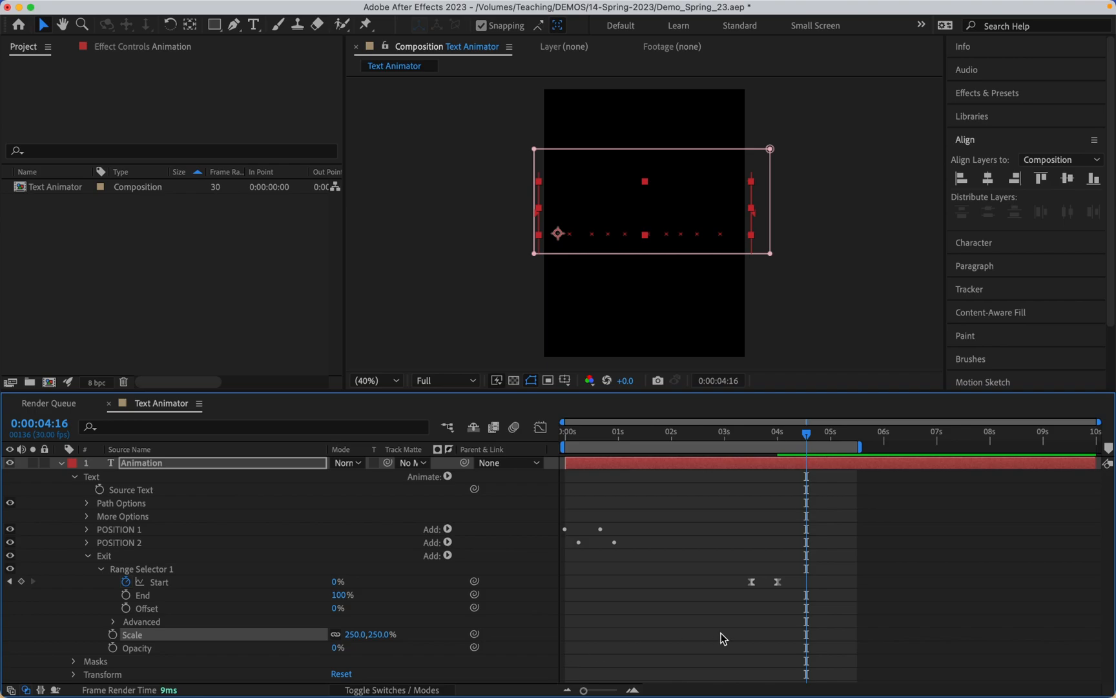
Step: Add an RGB Fill Color property to the Exit animator and set the color to yellow
{"action": "left_click_drag", "start_coordinate": [727, 433], "coordinate": [747, 456]}
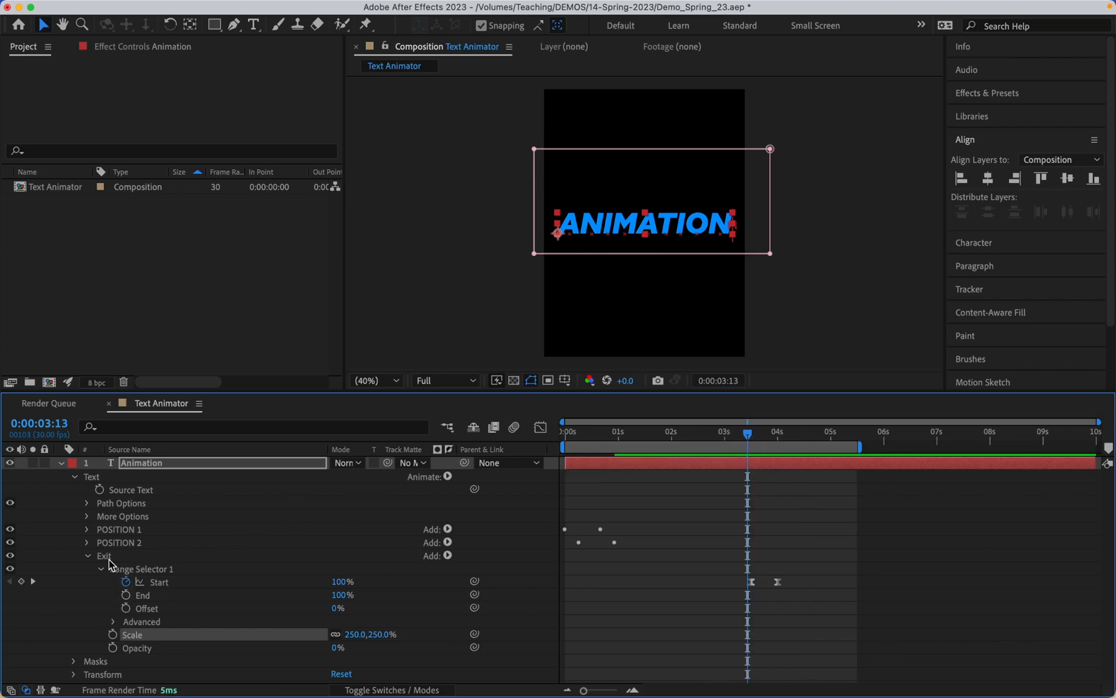
{"action": "left_click", "coordinate": [446, 555]}
{"action": "mouse_move", "coordinate": [481, 557]}
{"action": "mouse_move", "coordinate": [683, 523]}
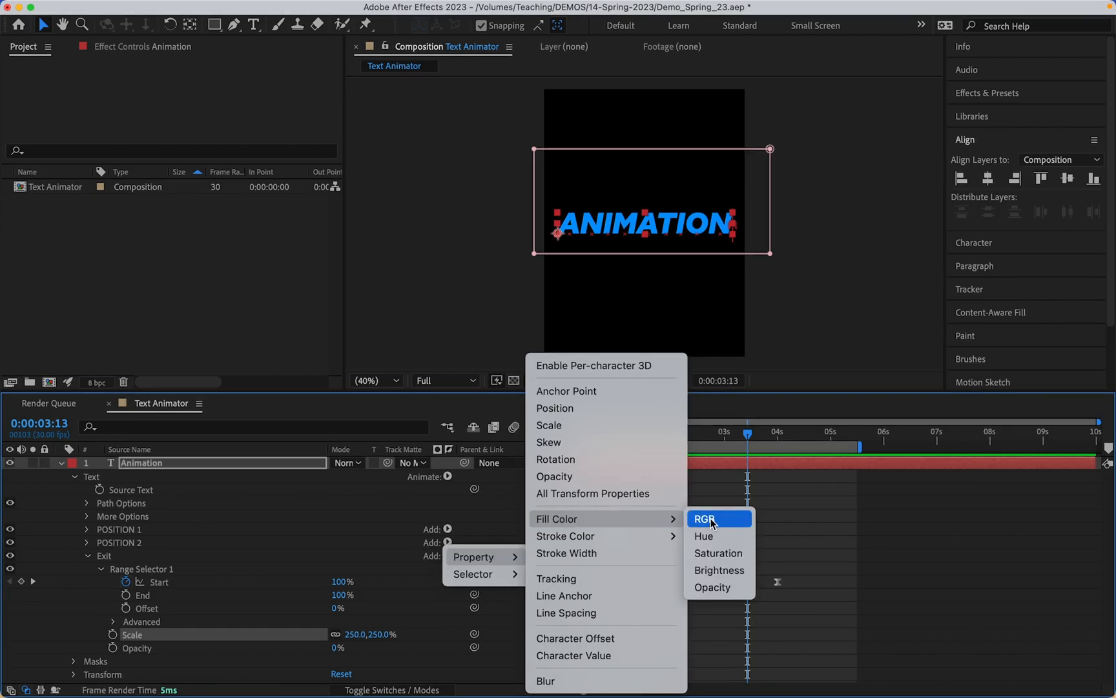
{"action": "left_click", "coordinate": [711, 521]}
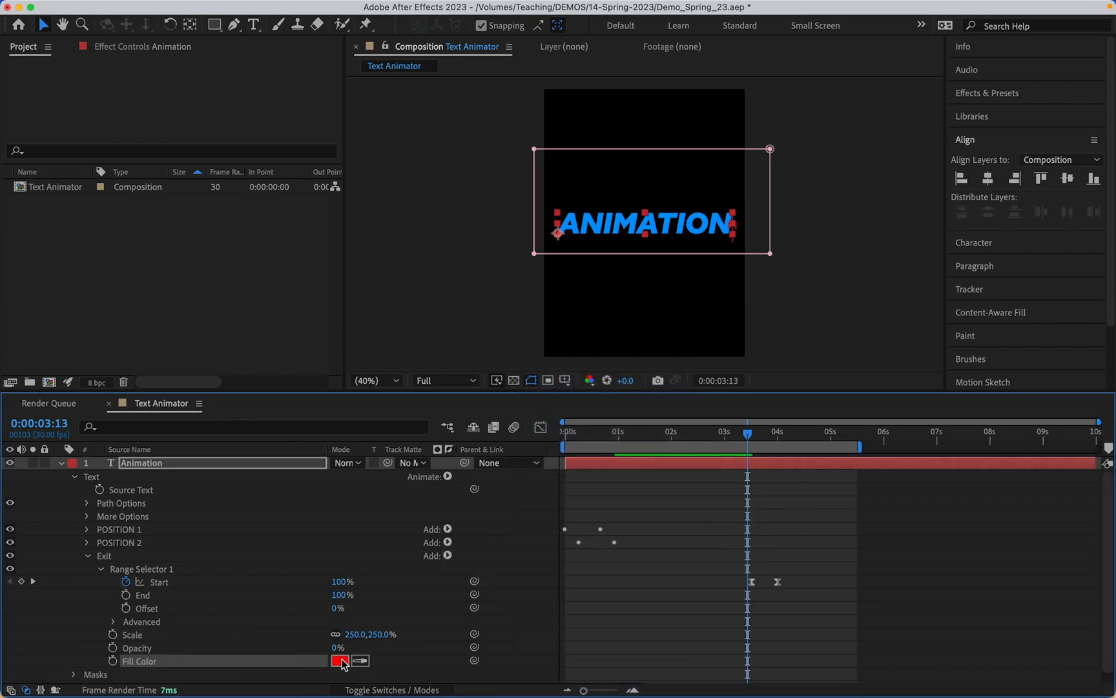
{"action": "left_click", "coordinate": [341, 660]}
{"action": "left_click_drag", "start_coordinate": [510, 430], "coordinate": [507, 539]}
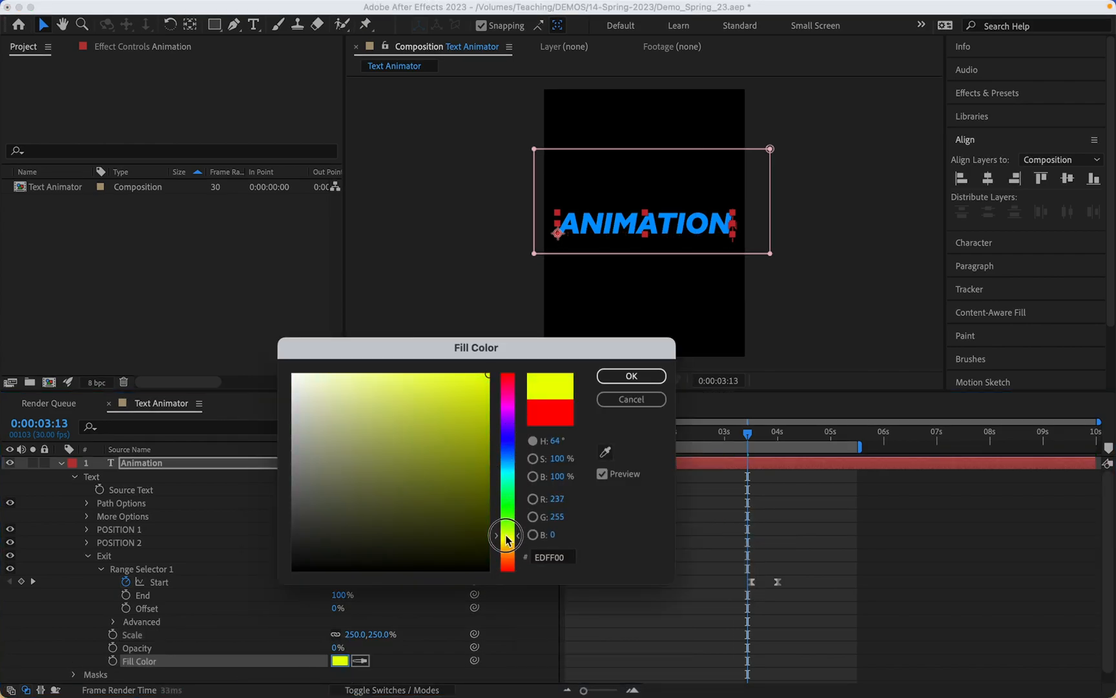
{"action": "left_click", "coordinate": [631, 376]}
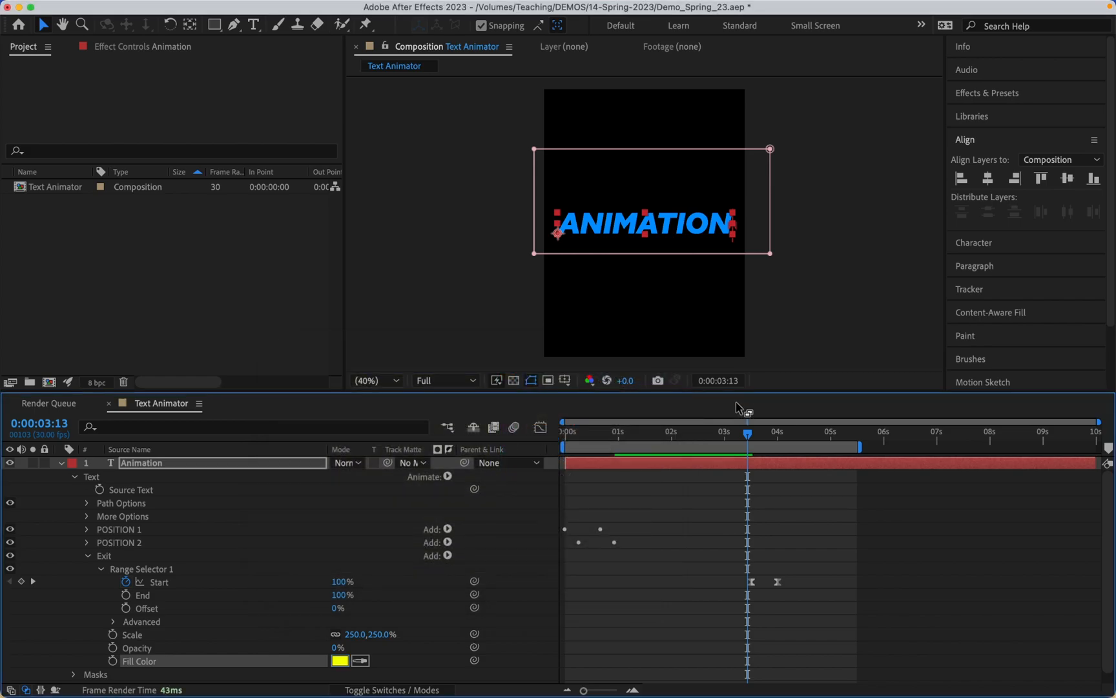
Step: Scrub the exit transition and play the full text animation from the beginning
{"action": "left_click_drag", "start_coordinate": [748, 433], "coordinate": [755, 434]}
{"action": "left_click_drag", "start_coordinate": [760, 440], "coordinate": [530, 437]}
{"action": "key", "text": "space"}
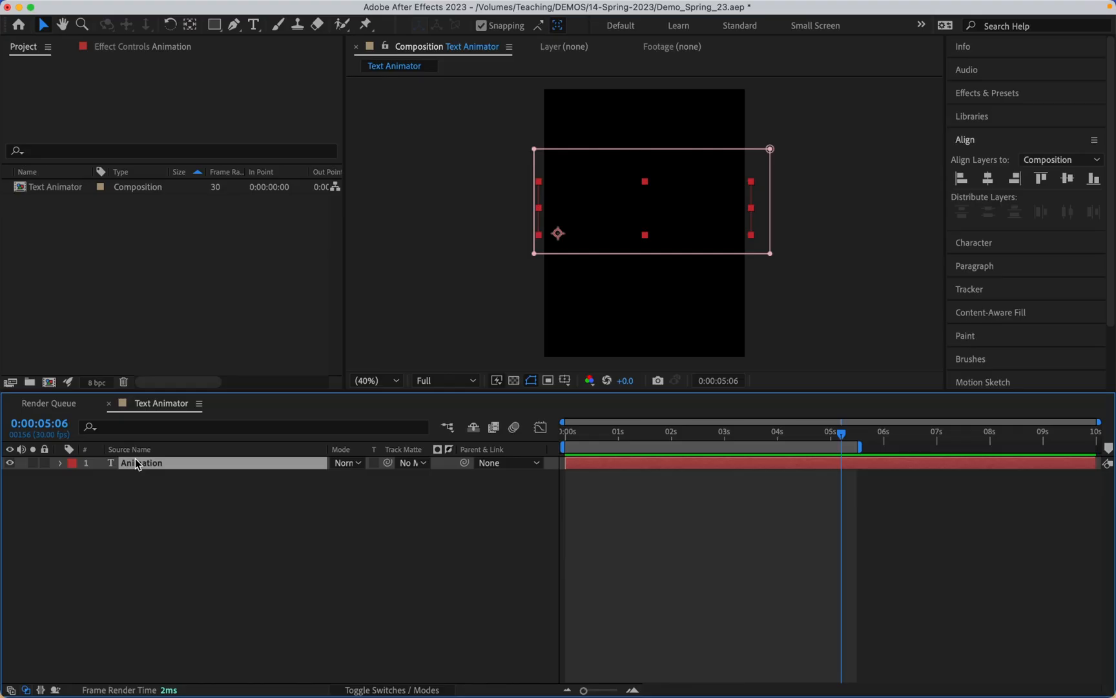
Step: Duplicate the Animation text layer and hide the original layer
{"action": "key", "text": "super+d"}
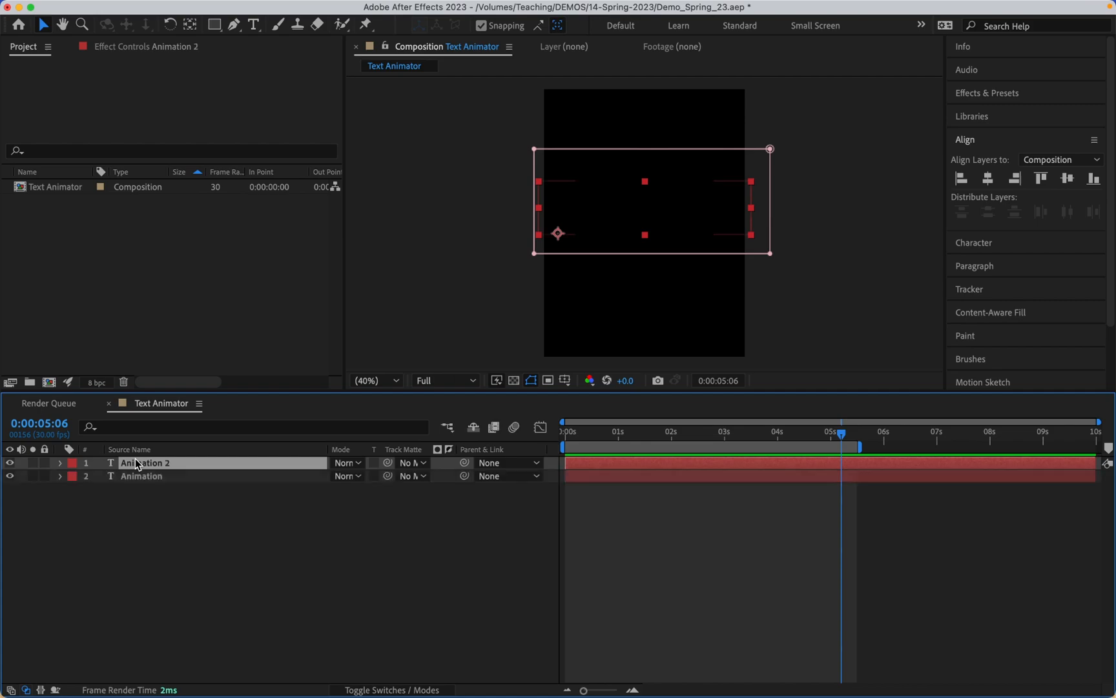
{"action": "left_click", "coordinate": [9, 476]}
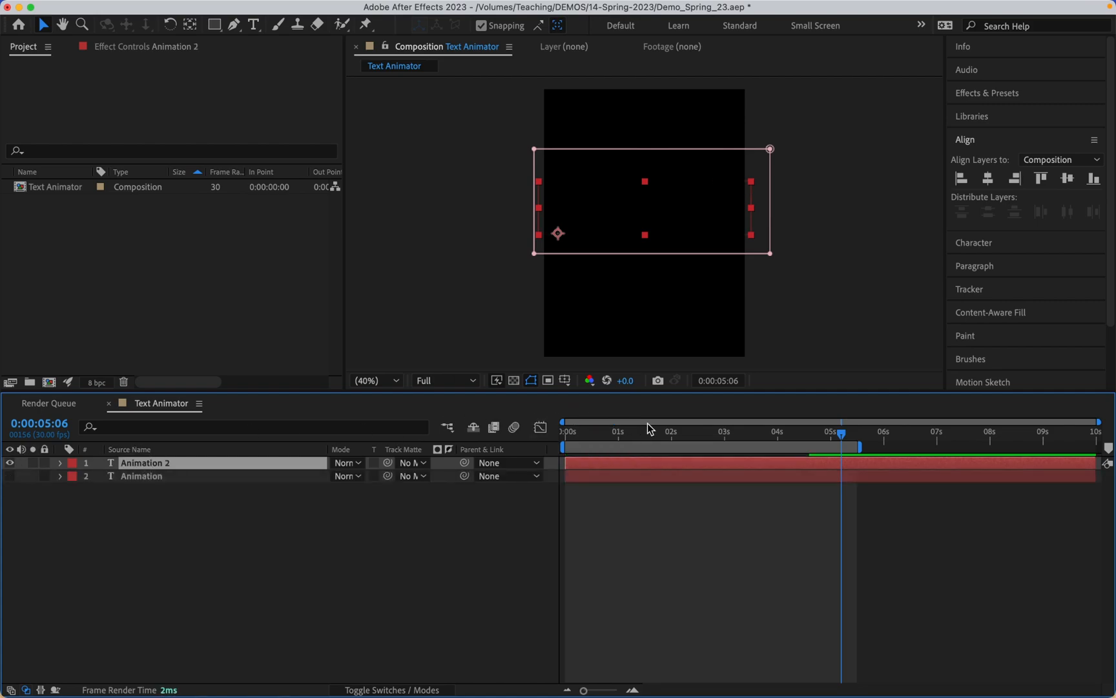
Step: Replace the duplicate layer's text with Experiment and center it horizontally in the composition
{"action": "left_click", "coordinate": [677, 433]}
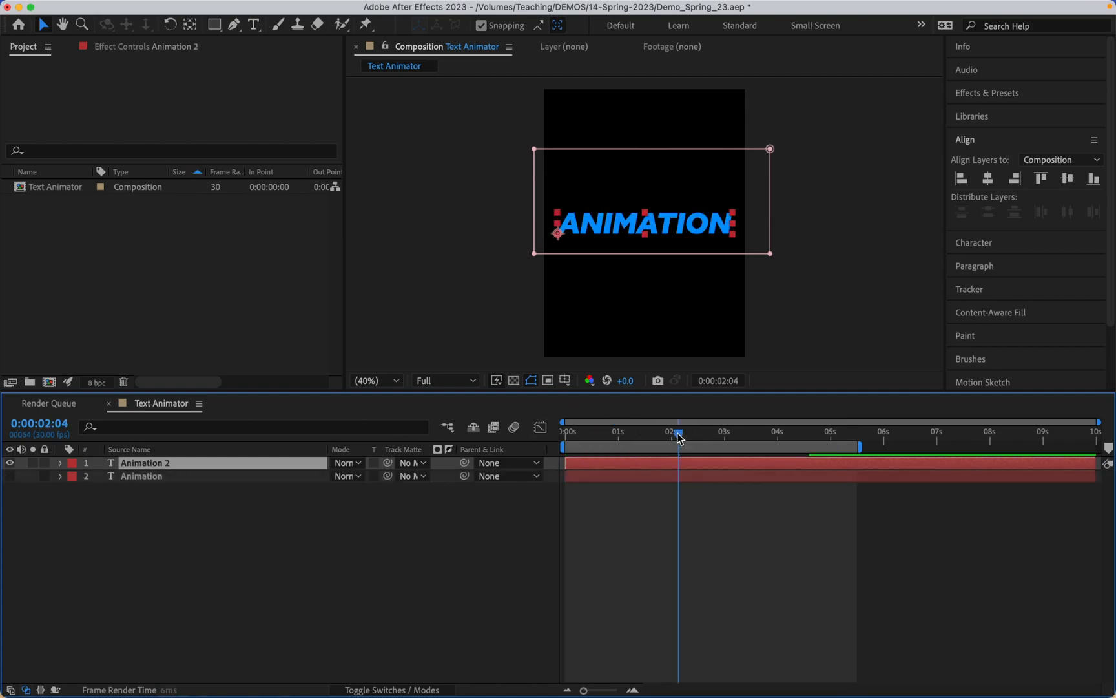
{"action": "double_click", "coordinate": [622, 224]}
{"action": "type", "text": "Experiment"}
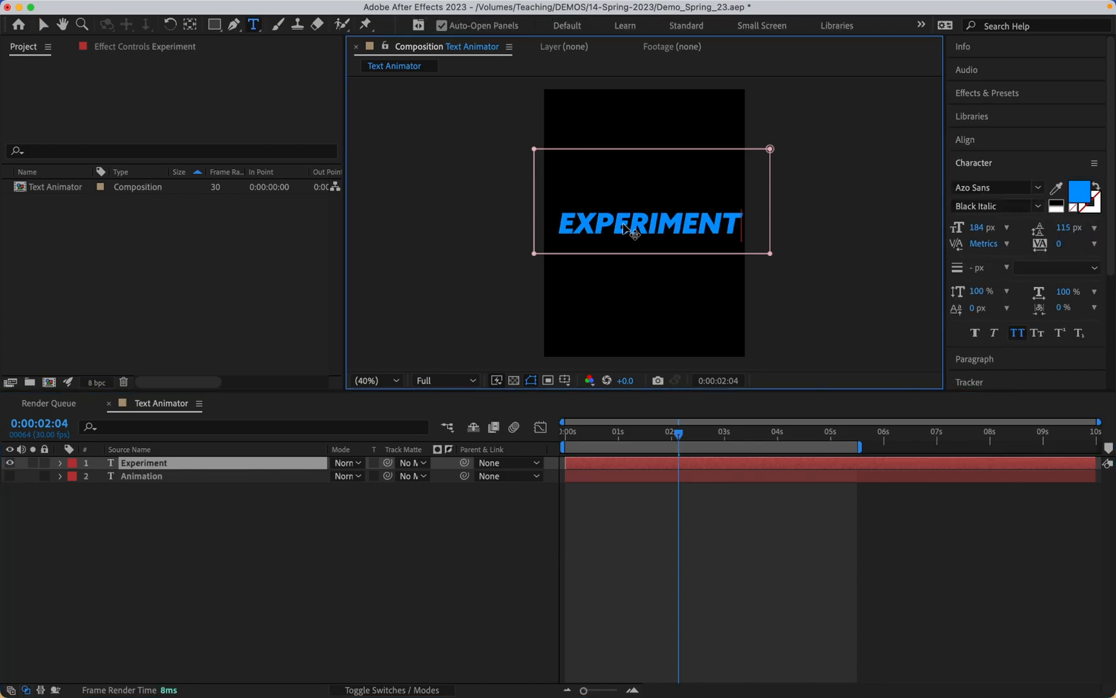
{"action": "left_click", "coordinate": [977, 141]}
{"action": "left_click", "coordinate": [988, 177]}
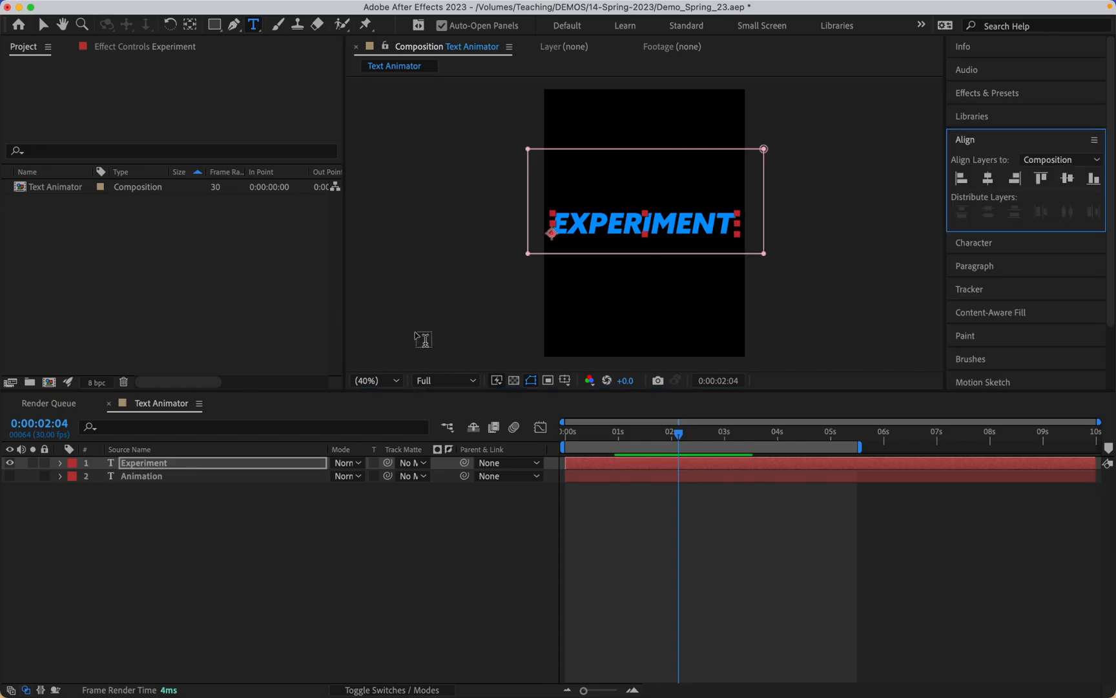
Step: Preview the Experiment layer's animation from the beginning of the composition
{"action": "left_click_drag", "start_coordinate": [585, 436], "coordinate": [522, 441]}
{"action": "key", "text": "space"}
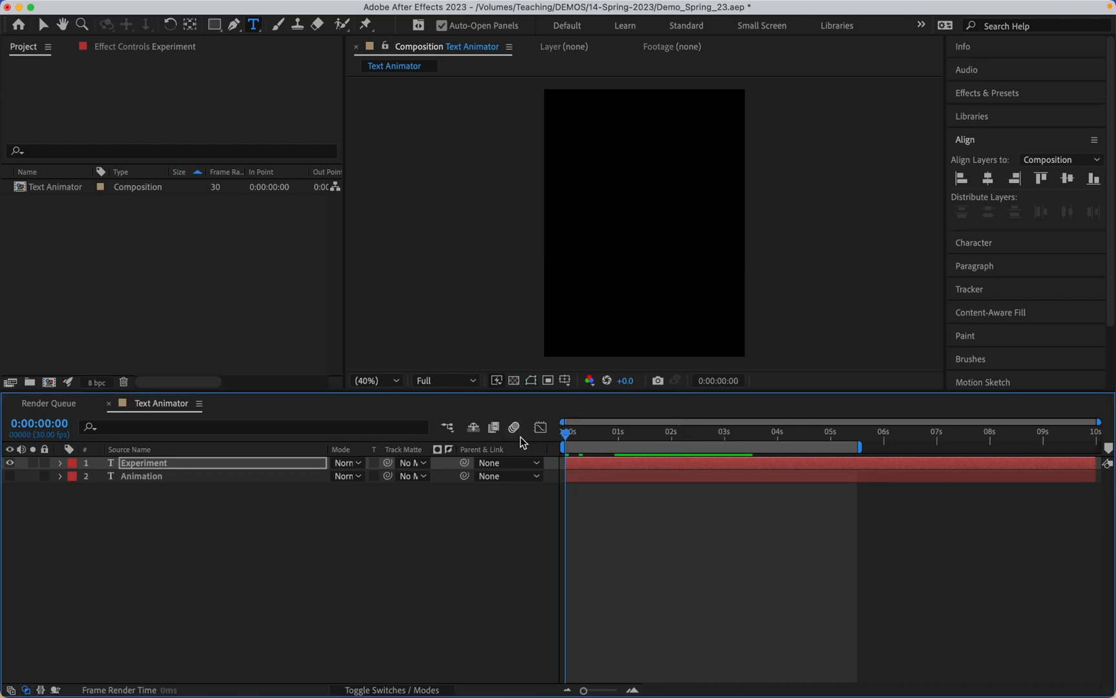